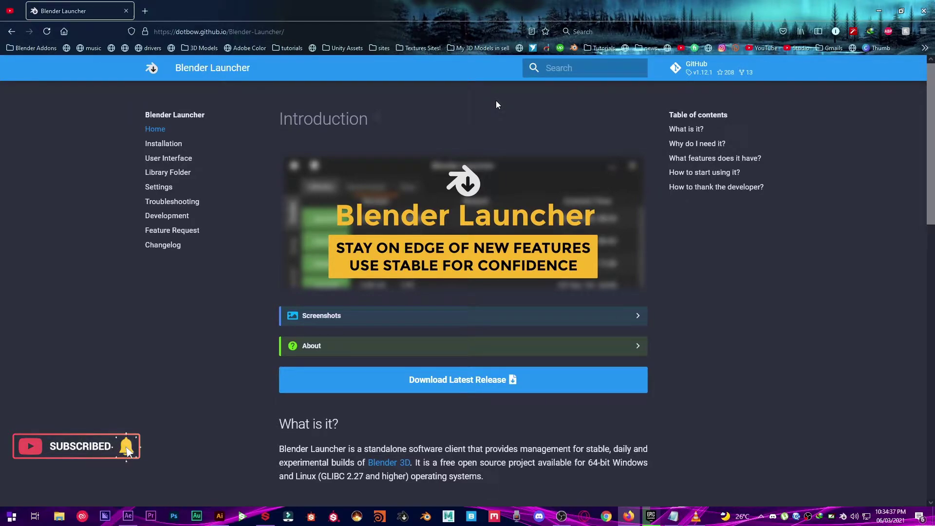
- Read the Blender Launcher documentation Introduction page at dotbow.github.io/Blender-Launcher
{"action": "left_click", "coordinate": [438, 31]}
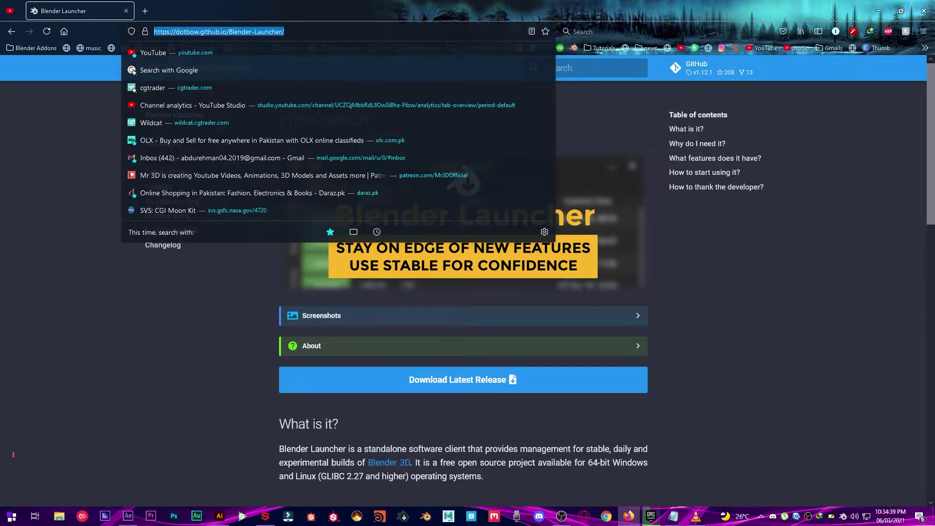
{"action": "left_click", "coordinate": [1, 199]}
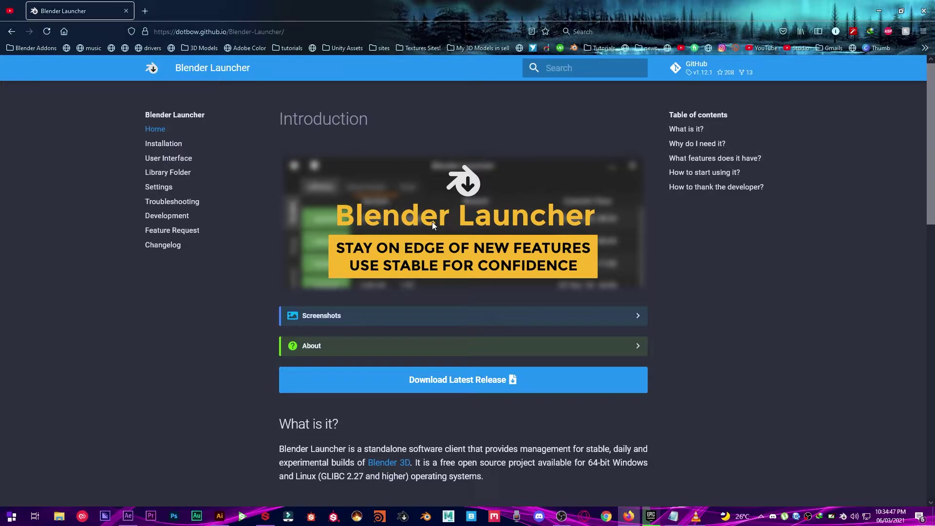
{"action": "scroll", "coordinate": [431, 221], "scroll_direction": "down", "scroll_amount": 2}
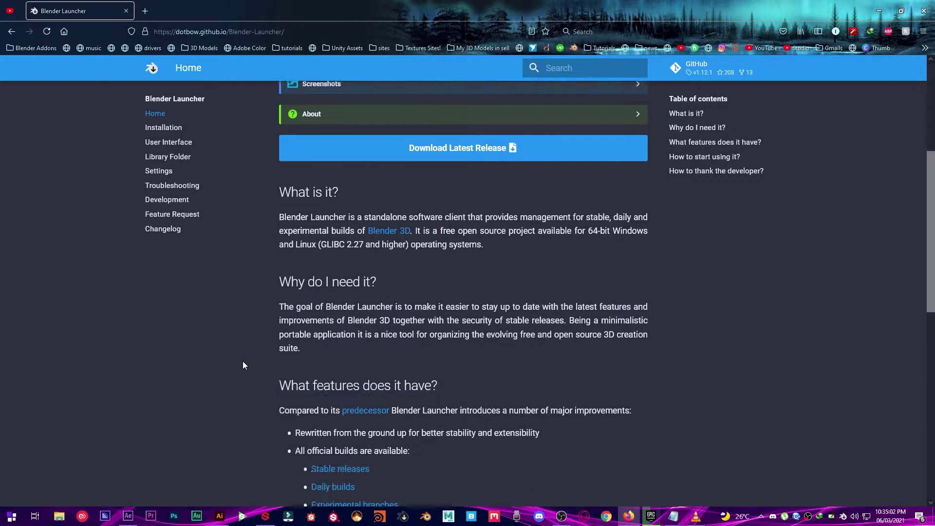
{"action": "scroll", "coordinate": [349, 308], "scroll_direction": "up", "scroll_amount": 4}
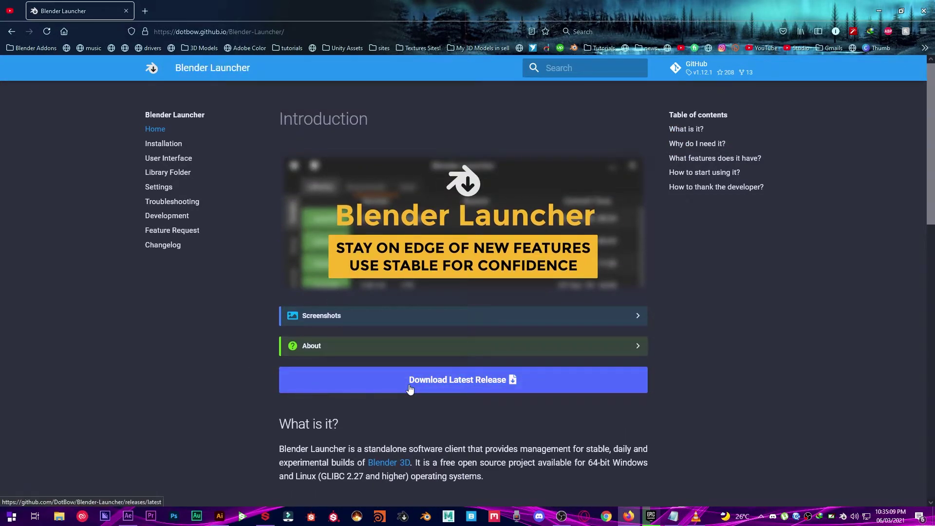
- Open the GitHub page for Blender Launcher v1.12.1 with its four assets, including the Linux and Windows x64 zips
{"action": "left_click", "coordinate": [410, 388]}
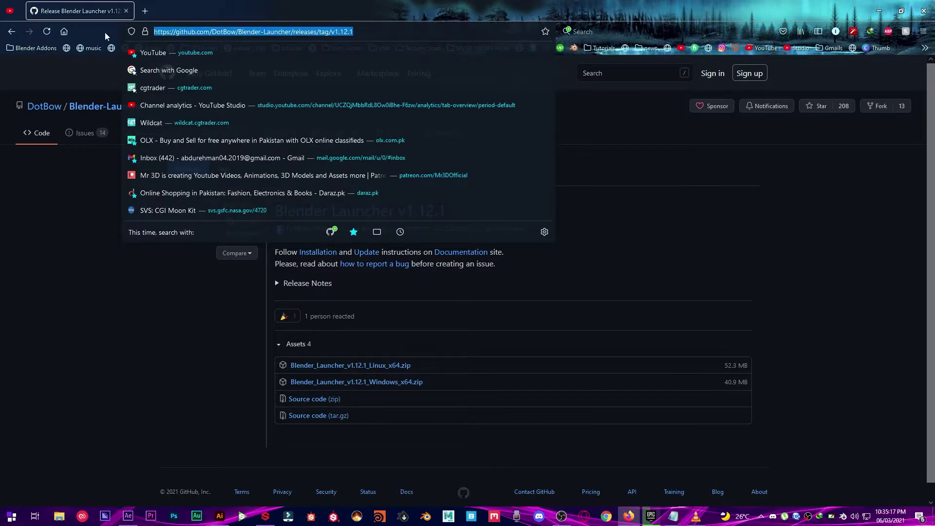
{"action": "left_click", "coordinate": [105, 295]}
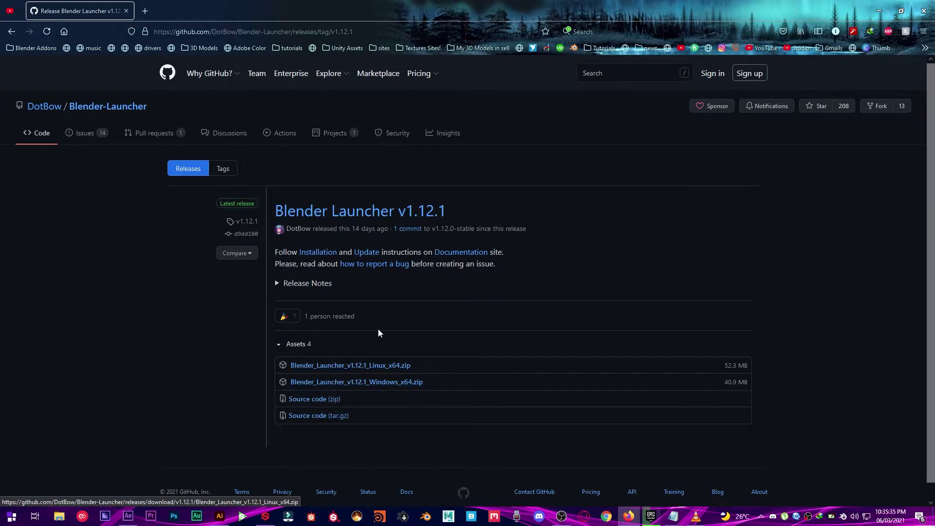
- Start Blender Launcher and browse its Stable, Daily and Experimental library lists, ending on Stable builds 2.93 and 2.92
{"action": "left_click", "coordinate": [845, 517]}
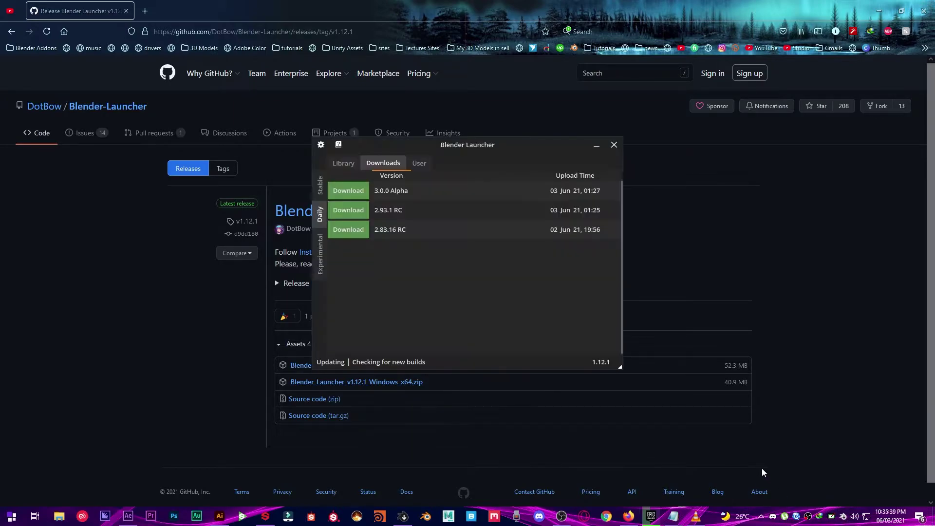
{"action": "left_click", "coordinate": [341, 170]}
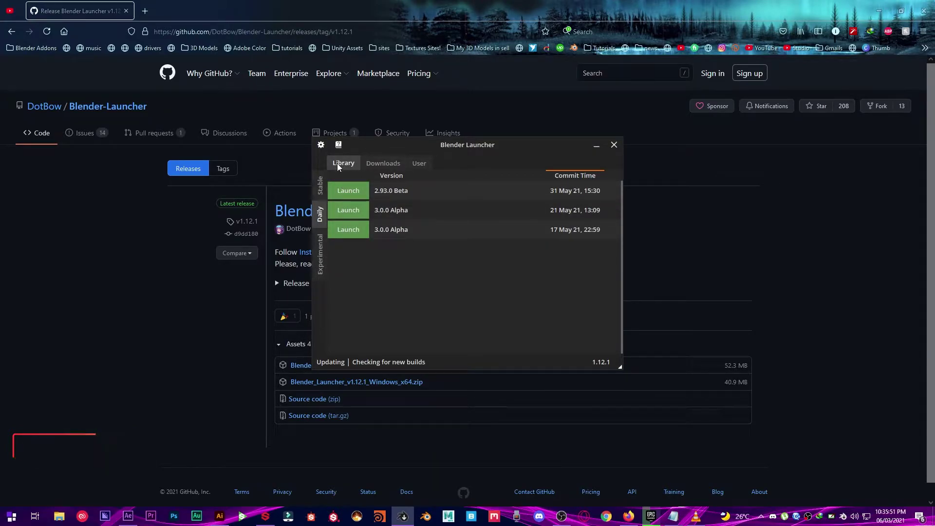
{"action": "left_click", "coordinate": [321, 186]}
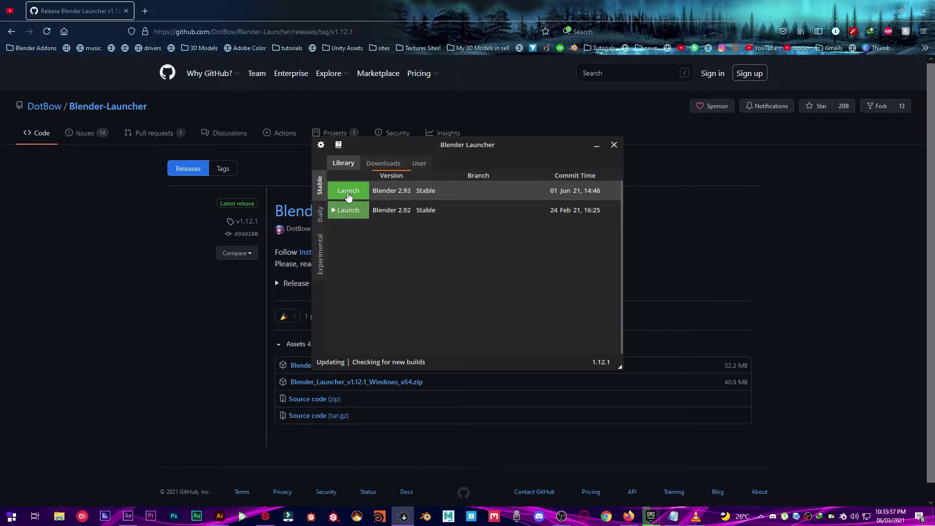
{"action": "left_click", "coordinate": [320, 214]}
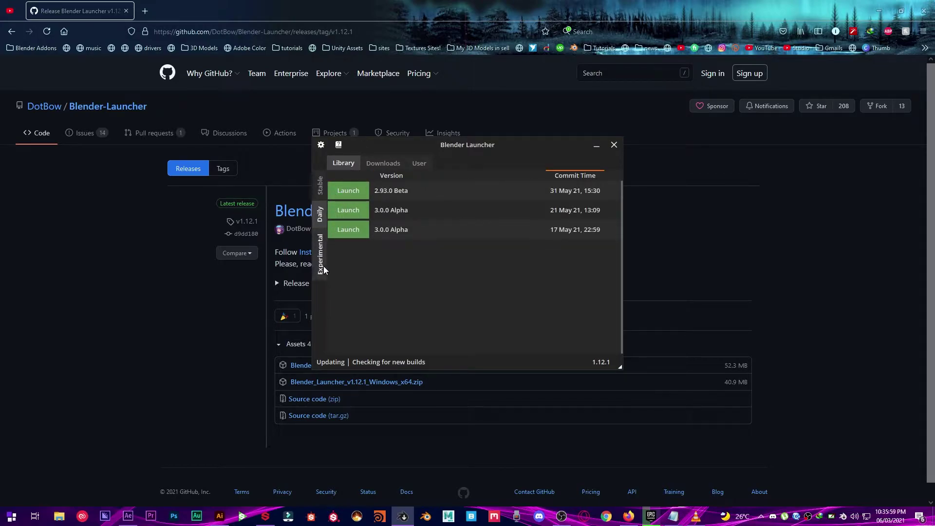
{"action": "left_click", "coordinate": [321, 254]}
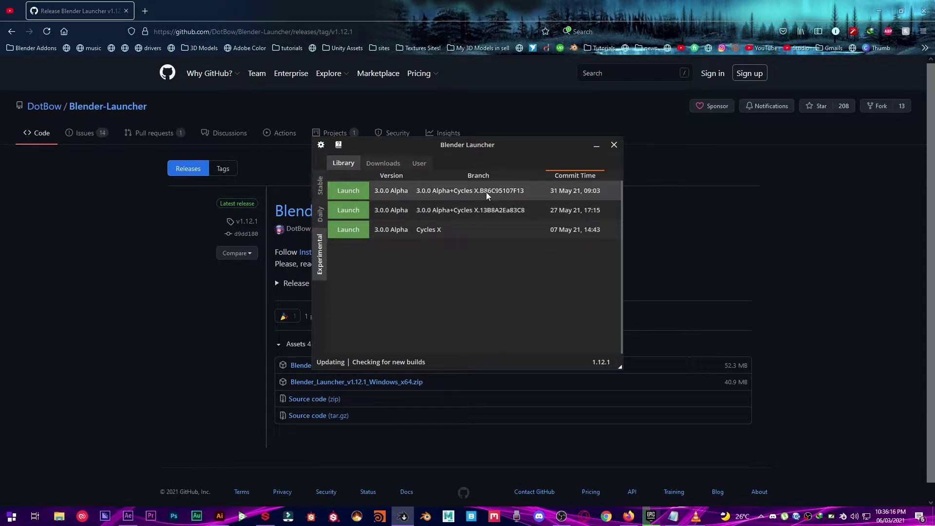
{"action": "left_click", "coordinate": [320, 185]}
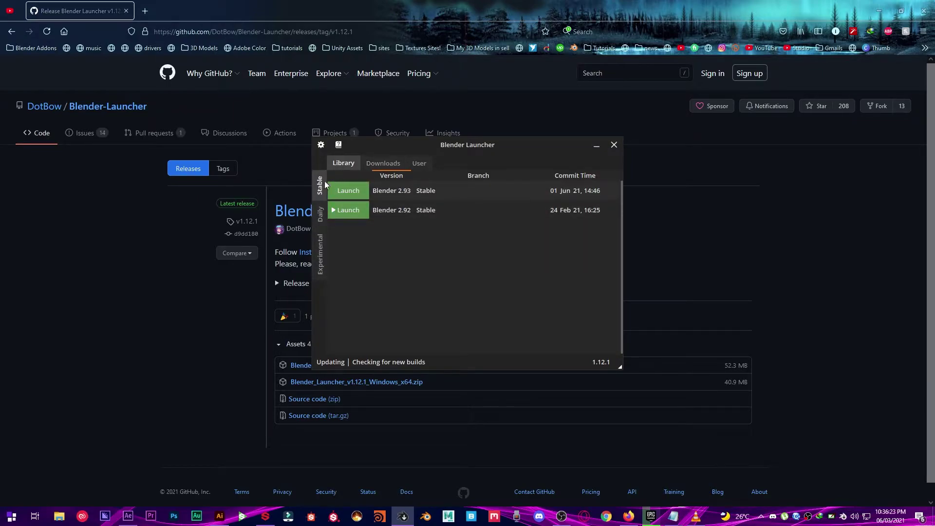
{"action": "left_click", "coordinate": [321, 214]}
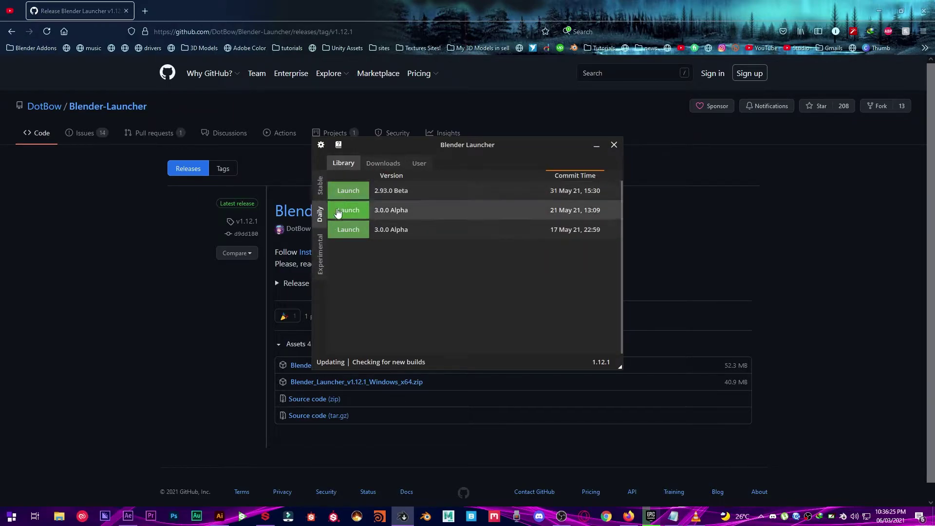
{"action": "left_click", "coordinate": [323, 246]}
{"action": "left_click", "coordinate": [315, 190]}
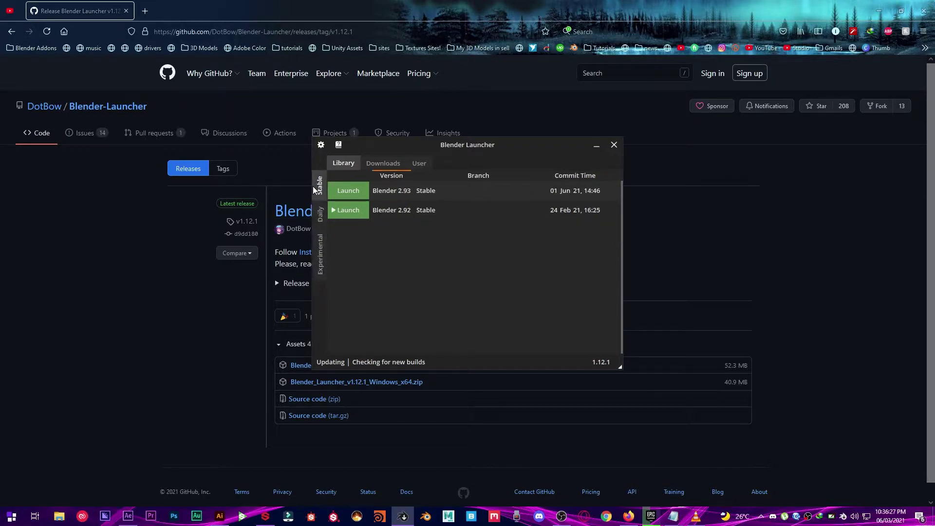
- Show the downloadable Stable builds, from 2.93.0 LTS down to 2.83.13 LTS
{"action": "left_click", "coordinate": [367, 166]}
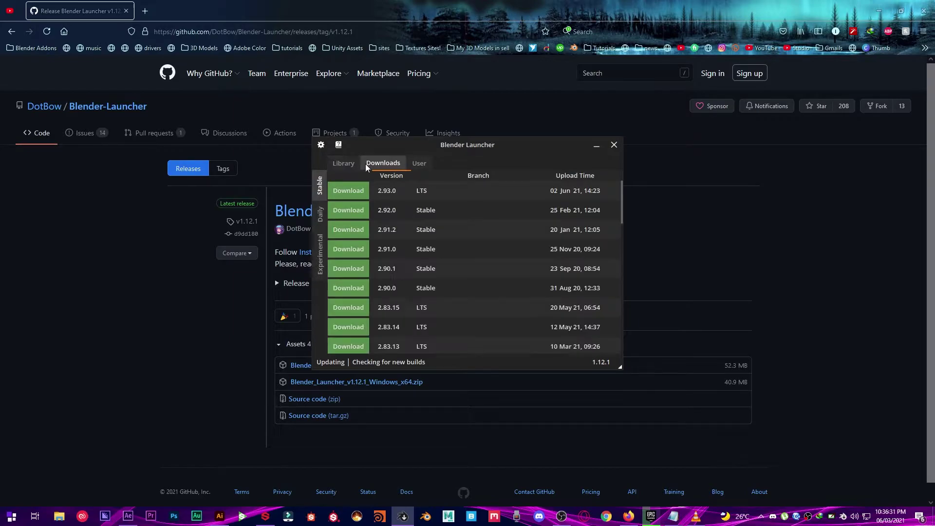
{"action": "scroll", "coordinate": [363, 210], "scroll_direction": "down", "scroll_amount": 5}
{"action": "scroll", "coordinate": [363, 211], "scroll_direction": "up", "scroll_amount": 6}
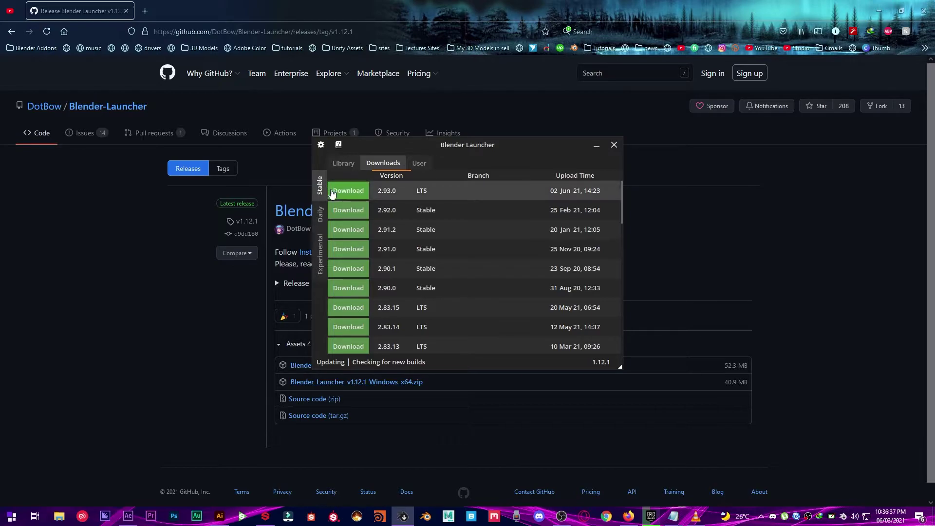
- Browse the downloadable Daily and Experimental builds, selecting the Cycles X build, then return to Stable
{"action": "left_click", "coordinate": [320, 214]}
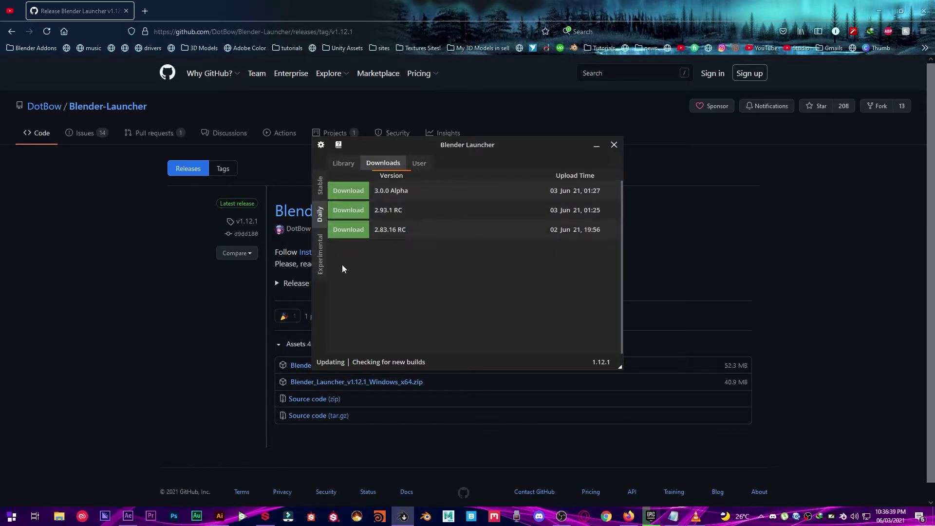
{"action": "left_click", "coordinate": [322, 258]}
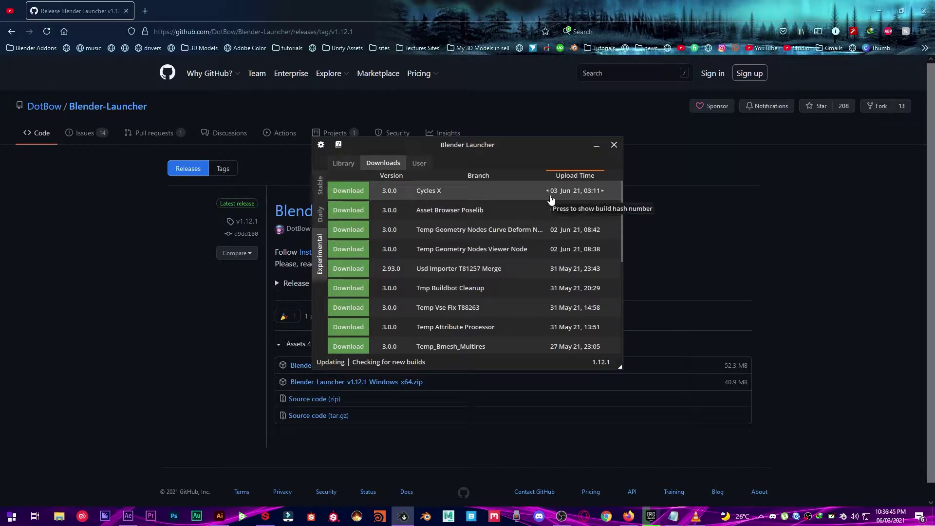
{"action": "left_click", "coordinate": [551, 197]}
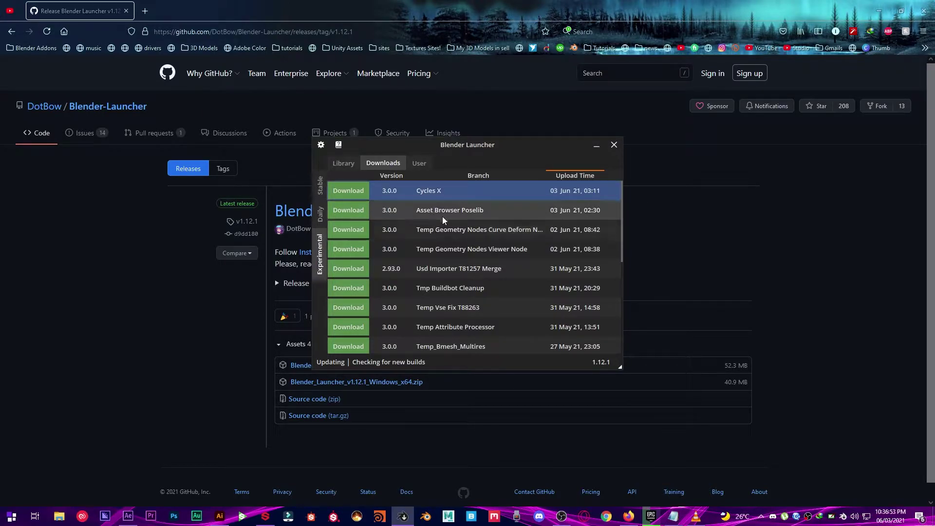
{"action": "scroll", "coordinate": [470, 226], "scroll_direction": "down", "scroll_amount": 3}
{"action": "scroll", "coordinate": [458, 243], "scroll_direction": "up", "scroll_amount": 3}
{"action": "scroll", "coordinate": [451, 271], "scroll_direction": "down", "scroll_amount": 3}
{"action": "scroll", "coordinate": [451, 273], "scroll_direction": "up", "scroll_amount": 5}
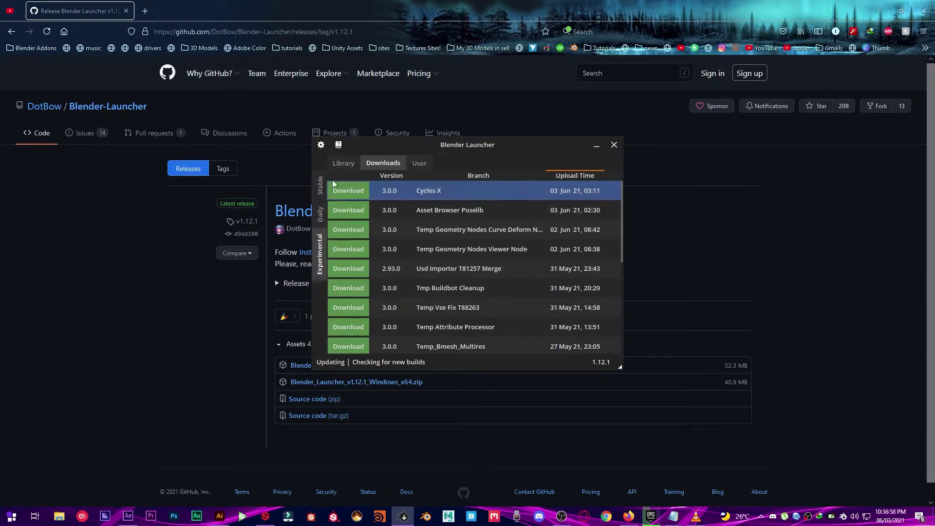
{"action": "left_click", "coordinate": [320, 213]}
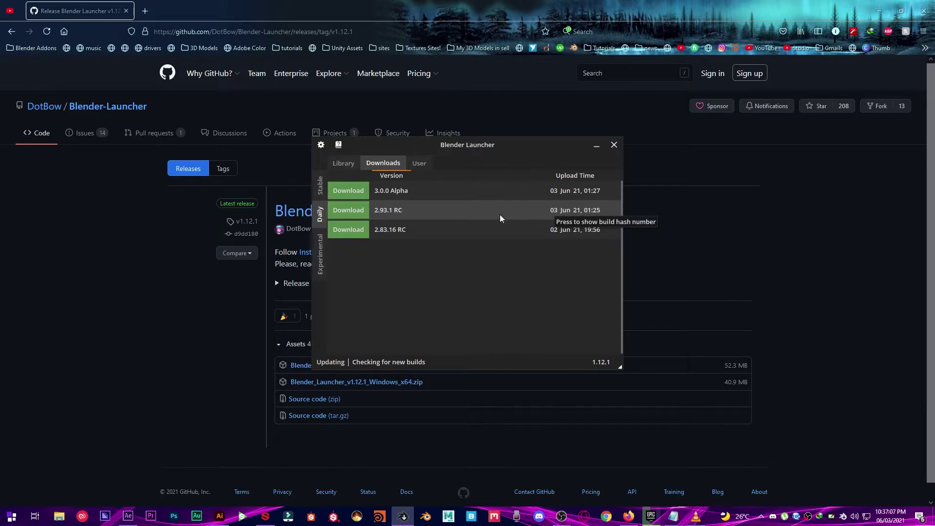
{"action": "left_click", "coordinate": [320, 185]}
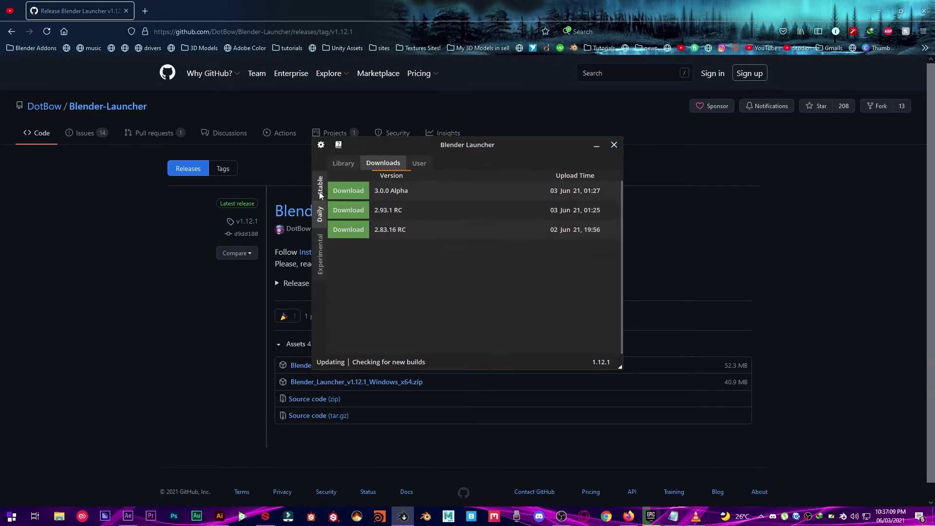
- Check the custom Blender 2.91.0 user build, then go back to installed Stable builds 2.93 and 2.92
{"action": "left_click", "coordinate": [413, 165]}
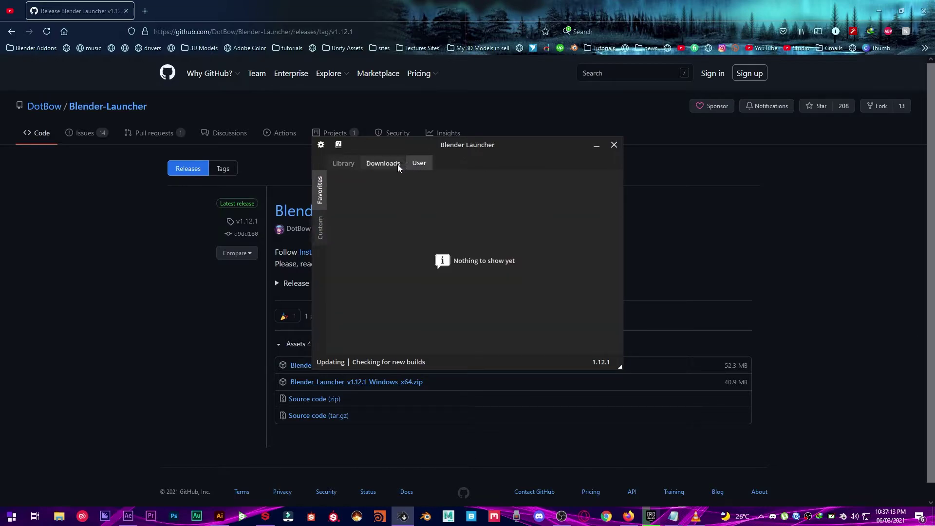
{"action": "left_click", "coordinate": [323, 227]}
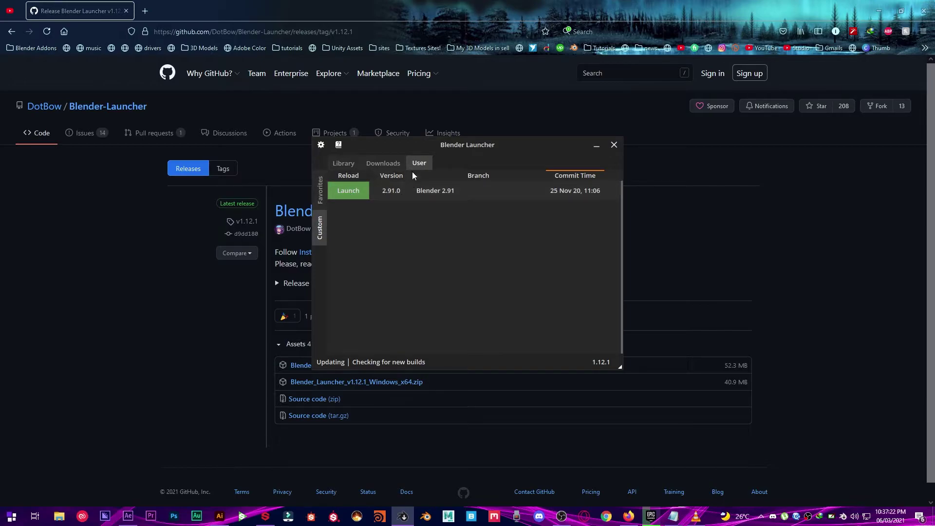
{"action": "left_click", "coordinate": [339, 164]}
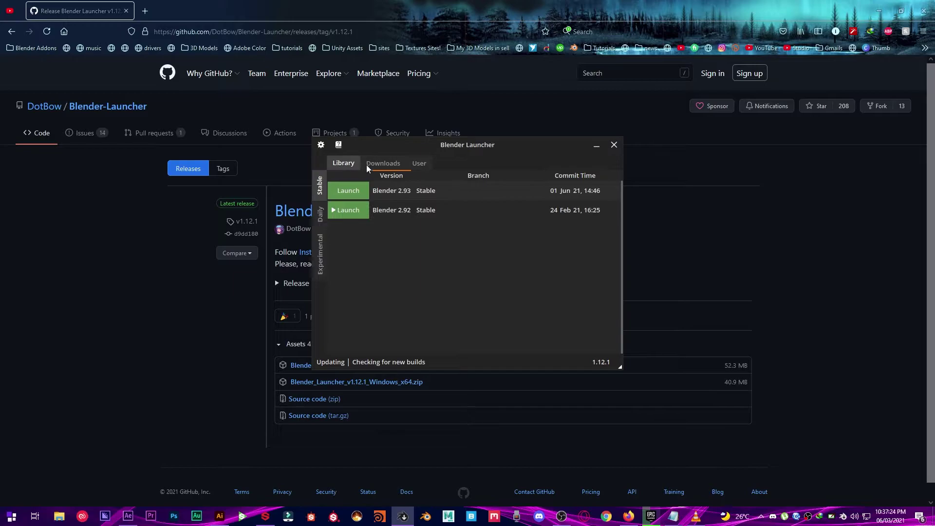
{"action": "left_click", "coordinate": [322, 145]}
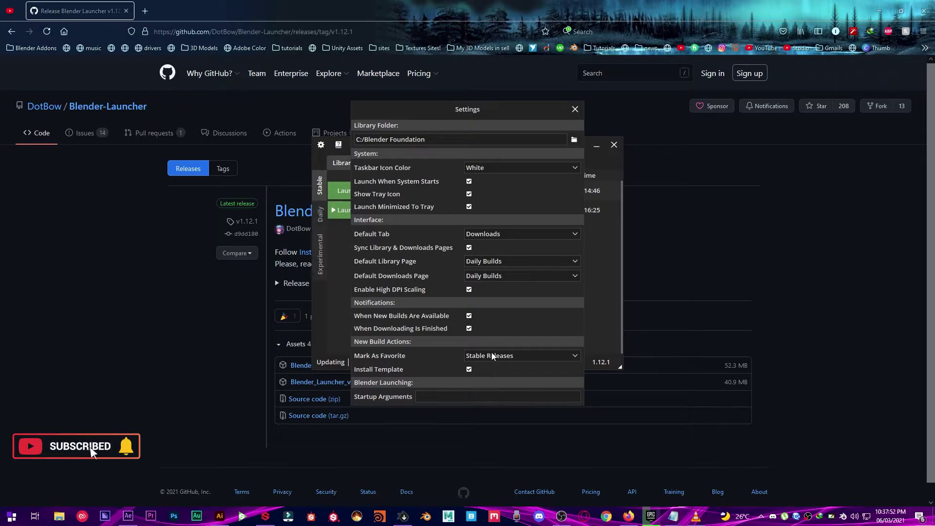
{"action": "left_click", "coordinate": [576, 109]}
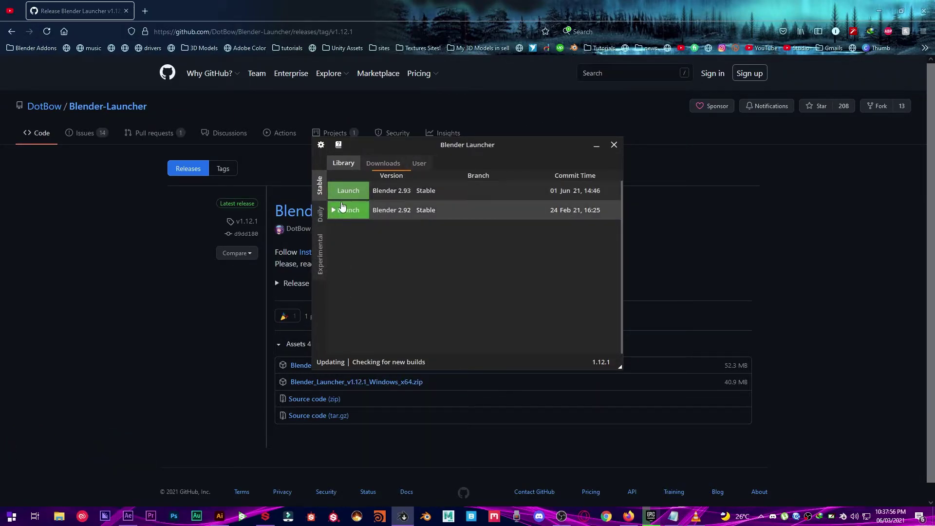
- Launch Blender 2.93 and close it, then list the three installed Experimental 3.0.0 Alpha builds
{"action": "left_click_drag", "start_coordinate": [430, 145], "coordinate": [480, 144]}
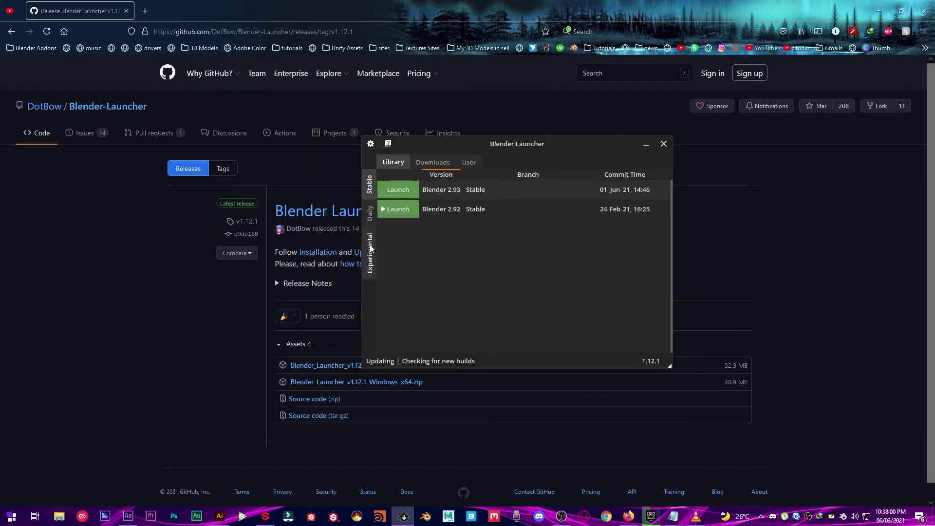
{"action": "left_click", "coordinate": [391, 197]}
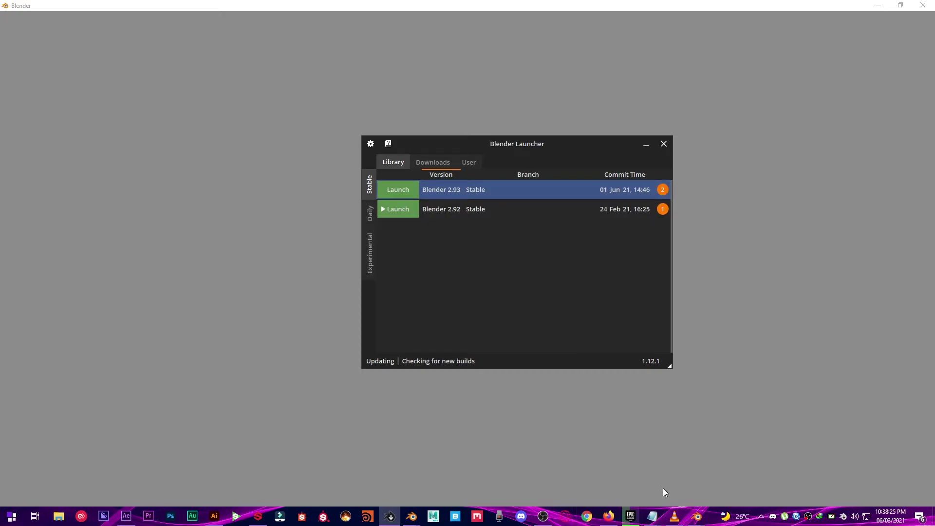
{"action": "mouse_move", "coordinate": [674, 516]}
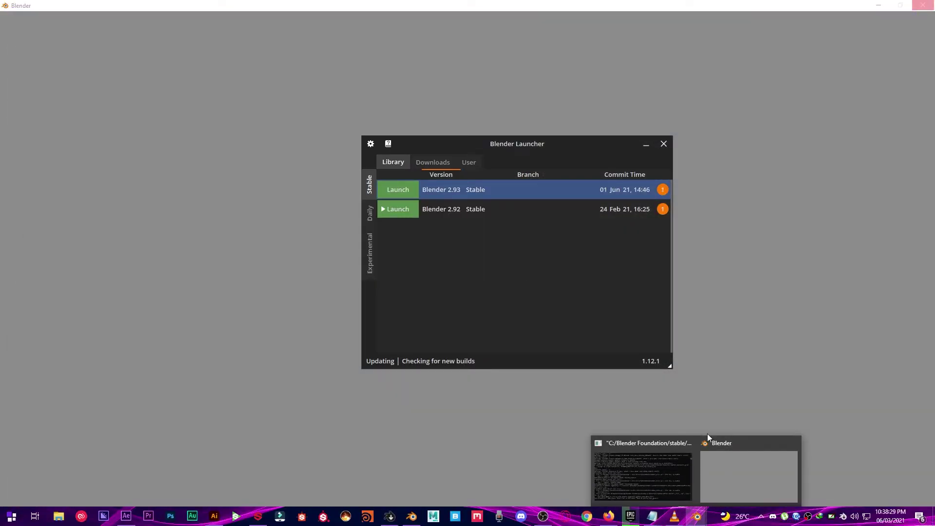
{"action": "mouse_move", "coordinate": [701, 441]}
{"action": "left_click", "coordinate": [742, 442]}
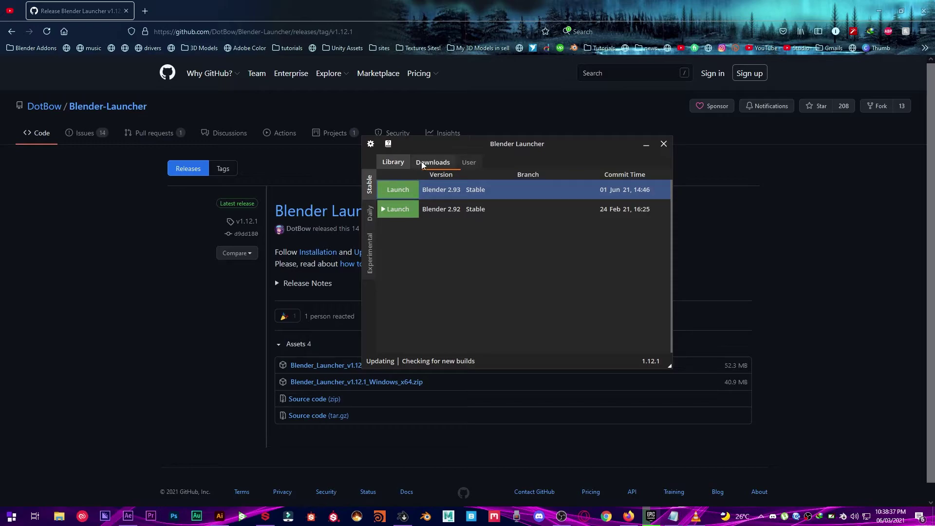
{"action": "left_click", "coordinate": [370, 214]}
{"action": "left_click", "coordinate": [370, 253]}
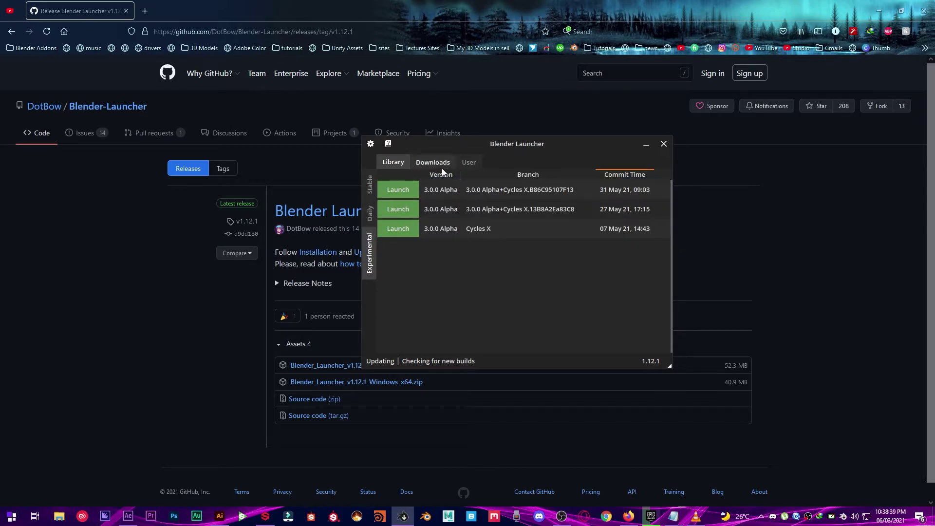
- Delete the 31 May 21 3.0.0 Alpha+Cycles X experimental build from the drive, confirming with Yes
{"action": "left_click", "coordinate": [437, 199]}
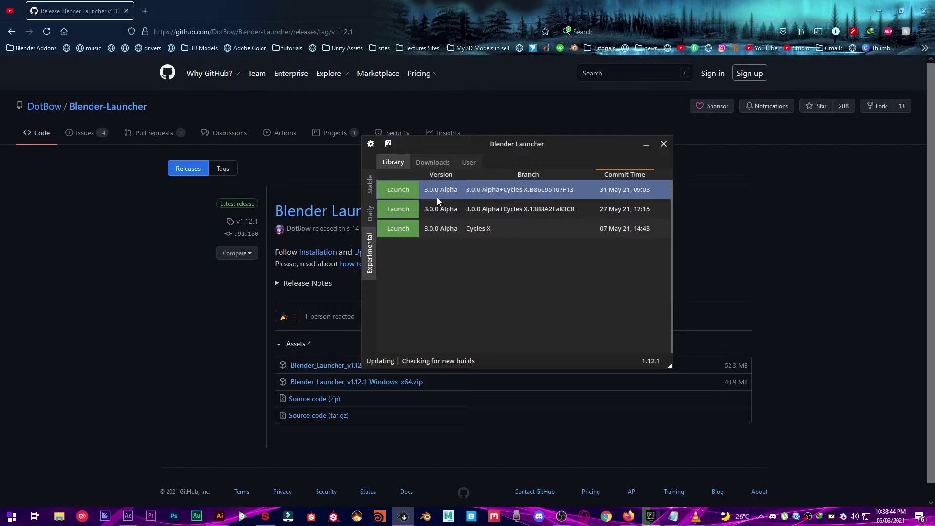
{"action": "right_click", "coordinate": [439, 183]}
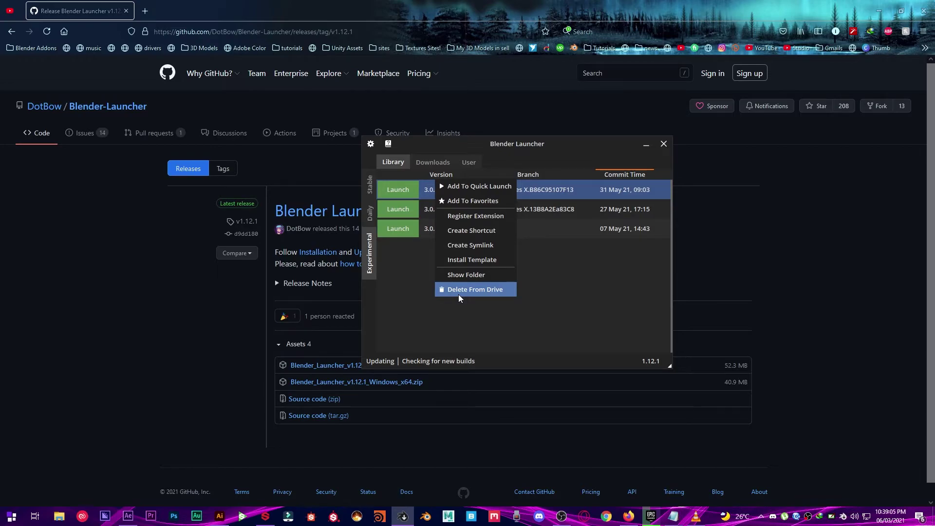
{"action": "left_click", "coordinate": [459, 290]}
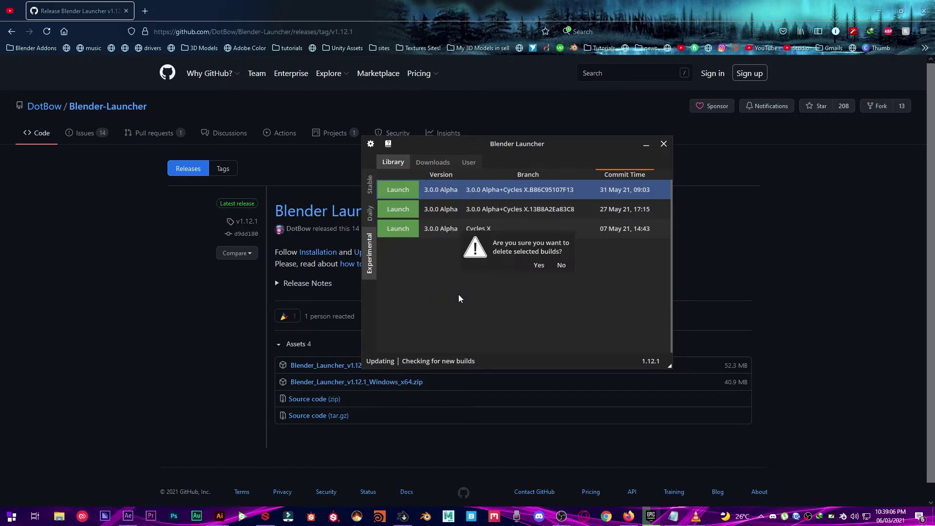
{"action": "left_click", "coordinate": [539, 265]}
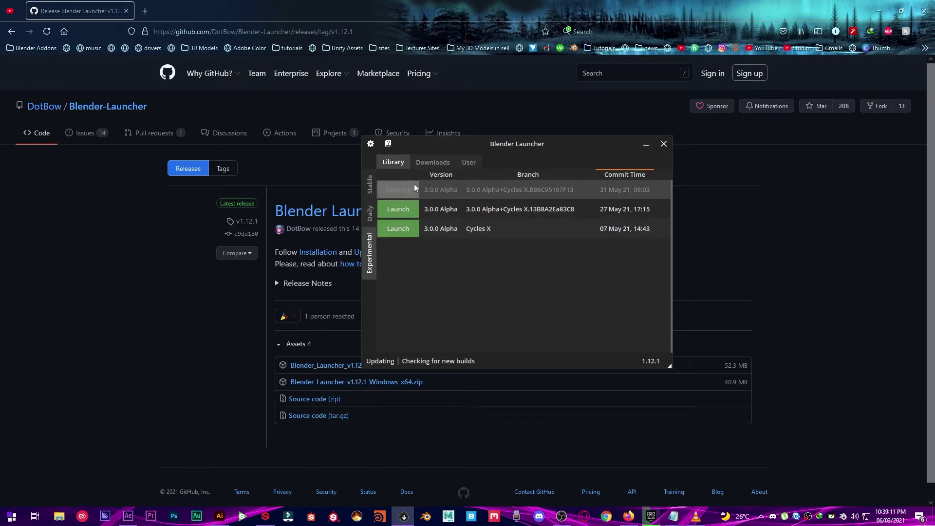
- Start downloading the 03 Jun 21 Cycles X 3.0.0 build, then show the Daily downloads list
{"action": "left_click", "coordinate": [422, 163]}
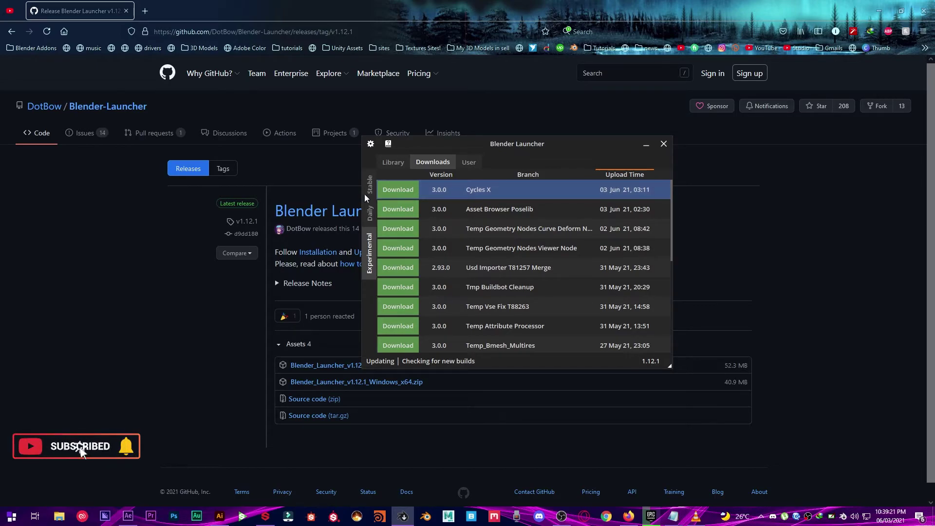
{"action": "left_click", "coordinate": [392, 192]}
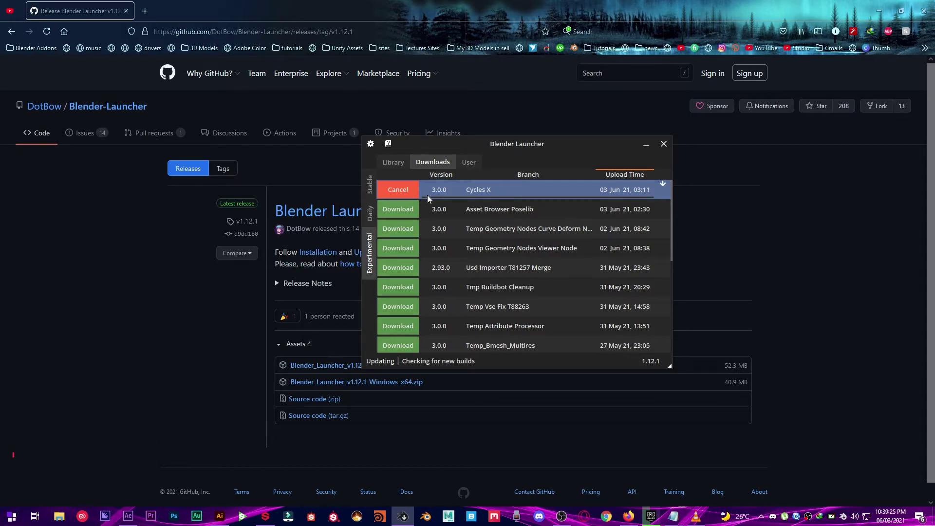
{"action": "left_click", "coordinate": [370, 213]}
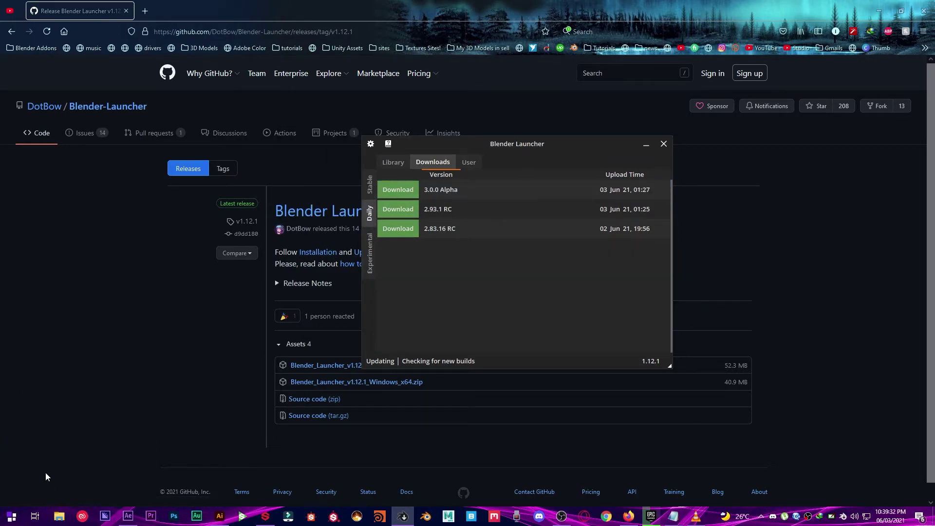
- Open C:\Blender Foundation in File Explorer and select its build folders
{"action": "left_click", "coordinate": [57, 517]}
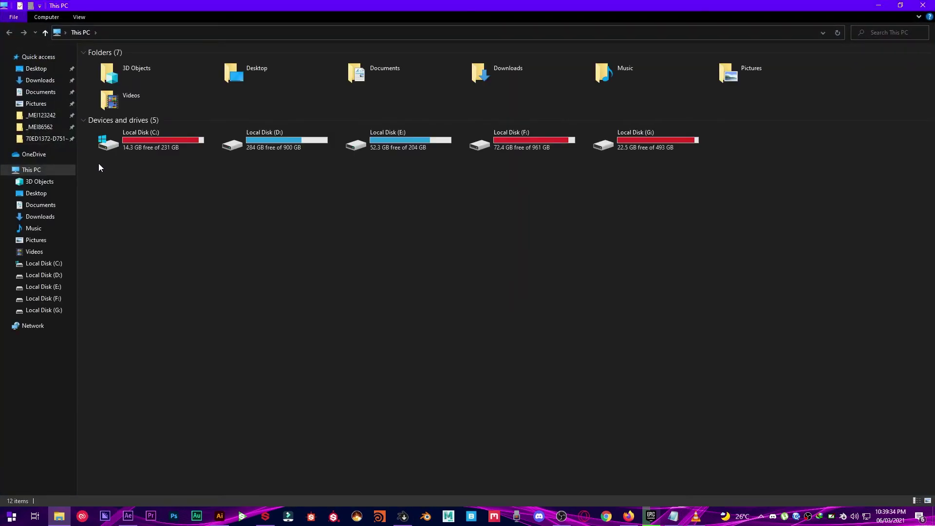
{"action": "double_click", "coordinate": [150, 137]}
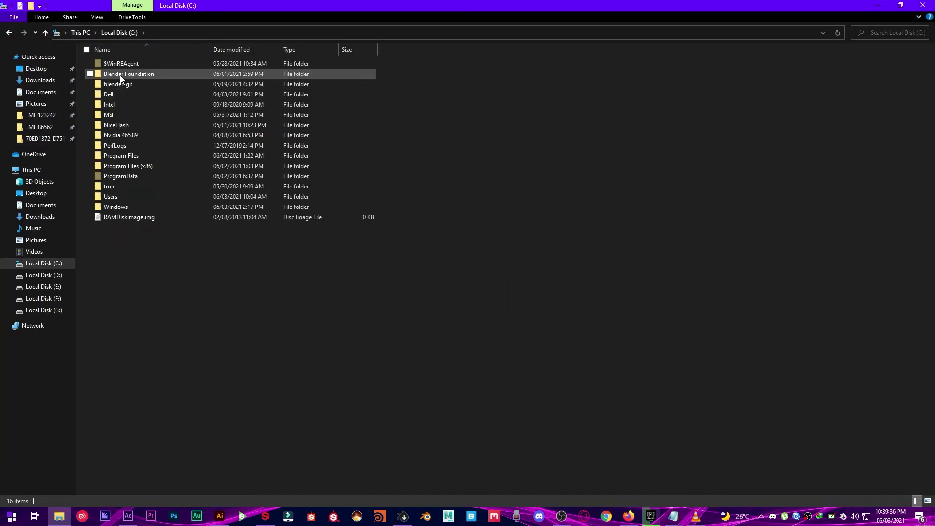
{"action": "double_click", "coordinate": [120, 75]}
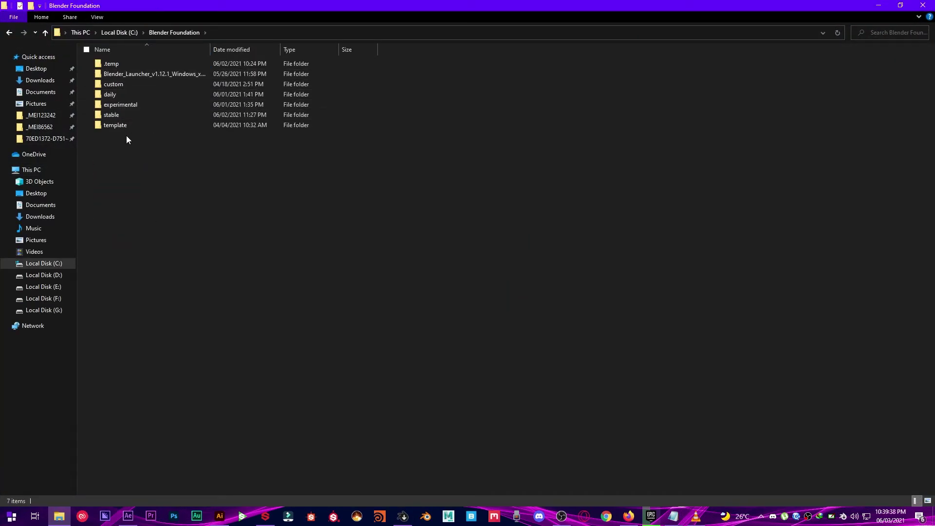
{"action": "left_click_drag", "start_coordinate": [126, 136], "coordinate": [119, 189]}
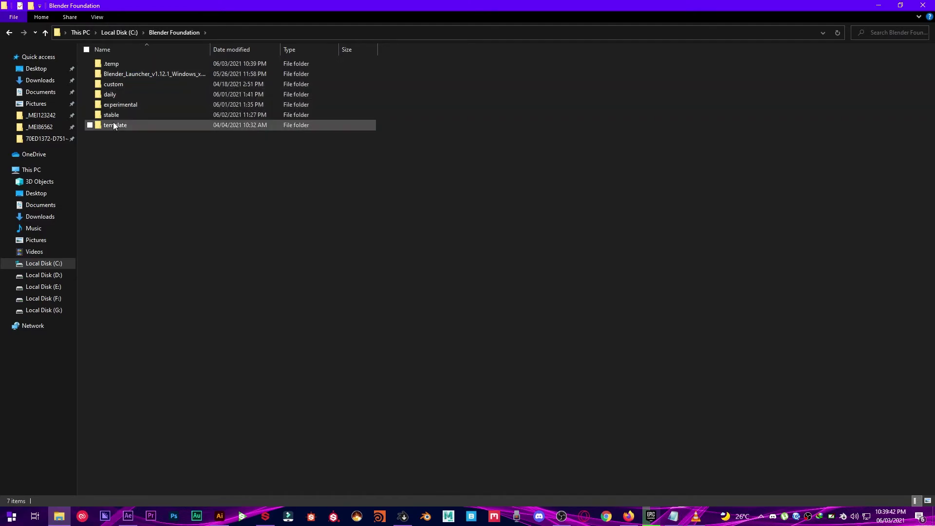
{"action": "left_click", "coordinate": [125, 113]}
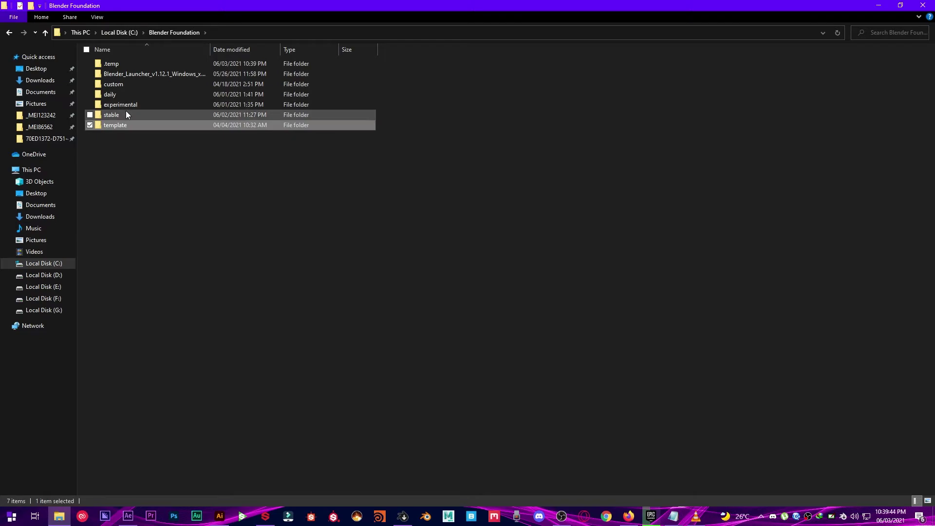
{"action": "left_click", "coordinate": [120, 86]}
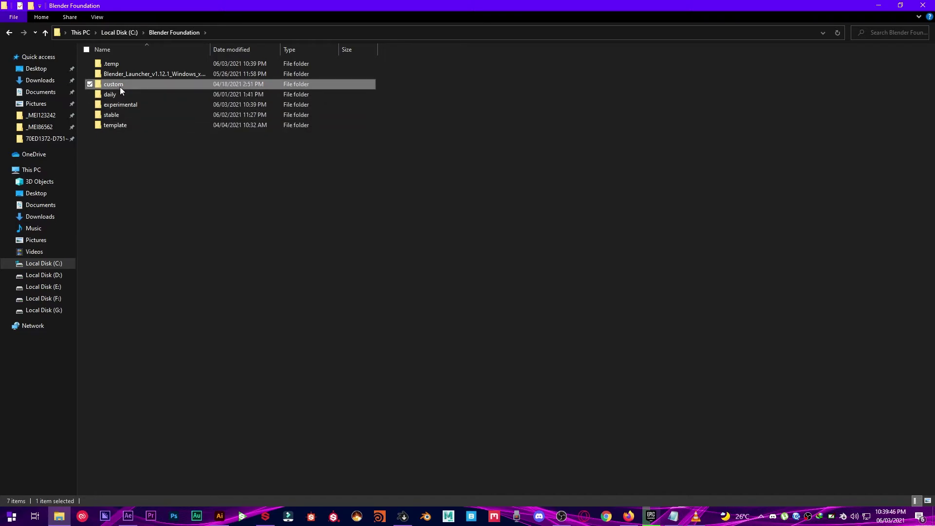
- Look inside .temp at the blender-3.0.0-alpha+cycles-x zip, then select the Blender_Launcher_v1.12.1_Windows_x64 folder
{"action": "double_click", "coordinate": [121, 63]}
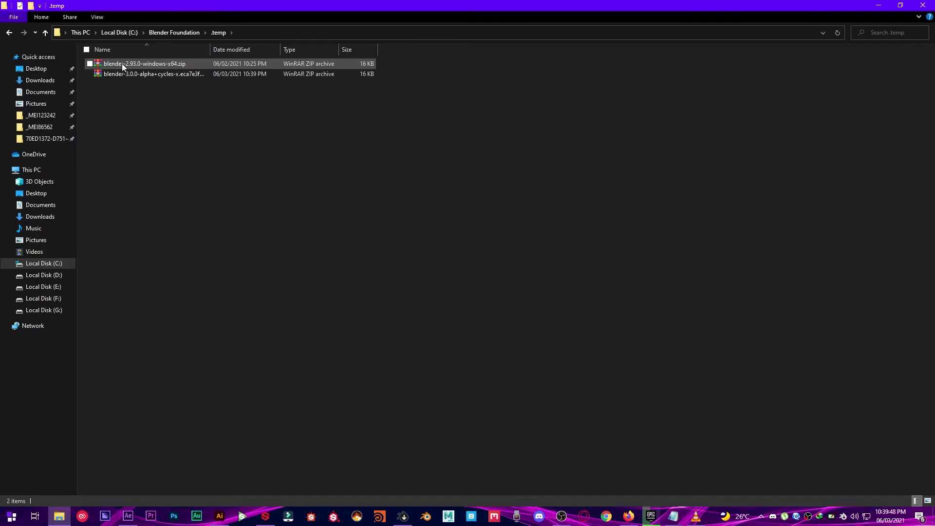
{"action": "left_click", "coordinate": [209, 77]}
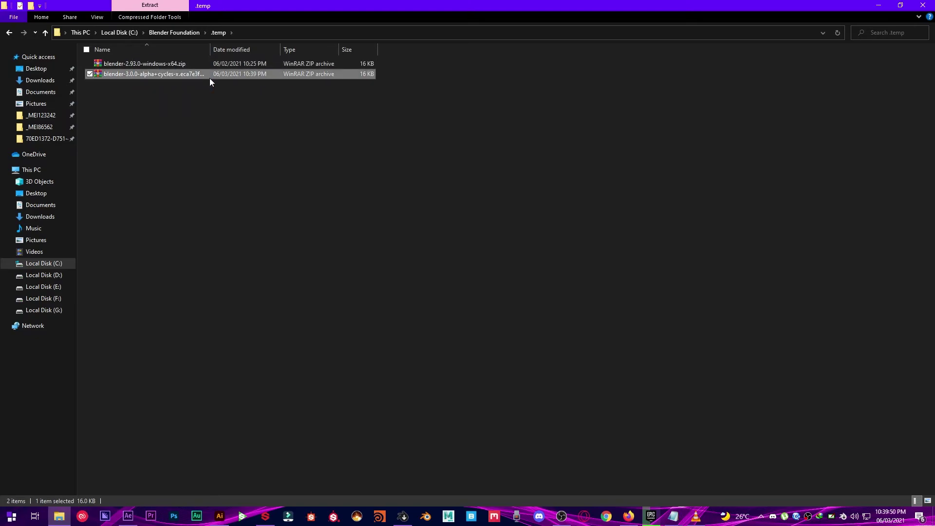
{"action": "key", "text": "alt+Up"}
{"action": "left_click", "coordinate": [210, 76]}
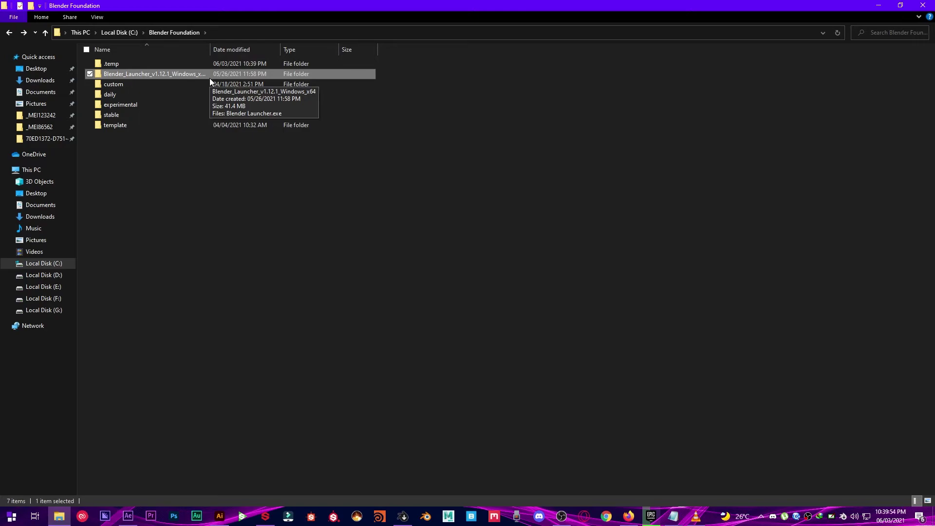
- Peek into the Blender Launcher program folder and the custom Blender 2.91 build folder
{"action": "double_click", "coordinate": [209, 78]}
{"action": "key", "text": "alt+Up"}
{"action": "key", "text": "Down"}
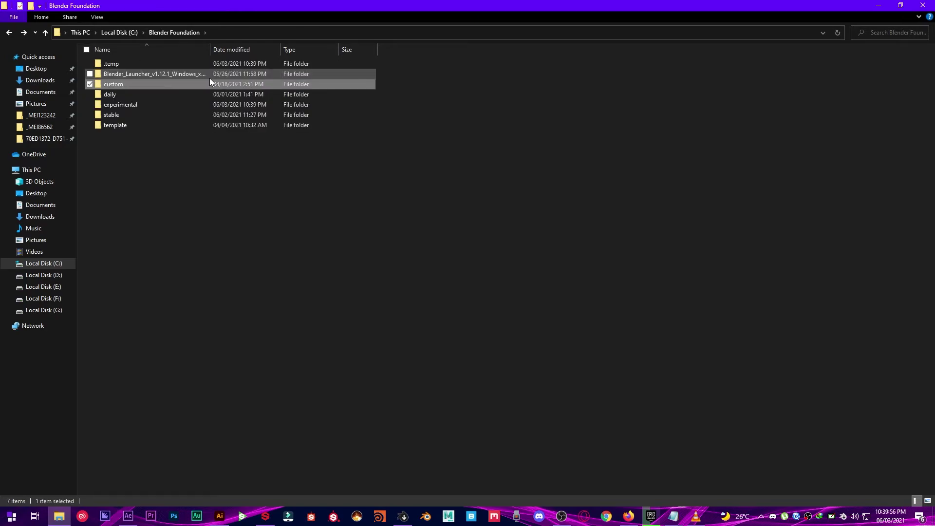
{"action": "key", "text": "Return"}
{"action": "key", "text": "Down"}
{"action": "key", "text": "Return"}
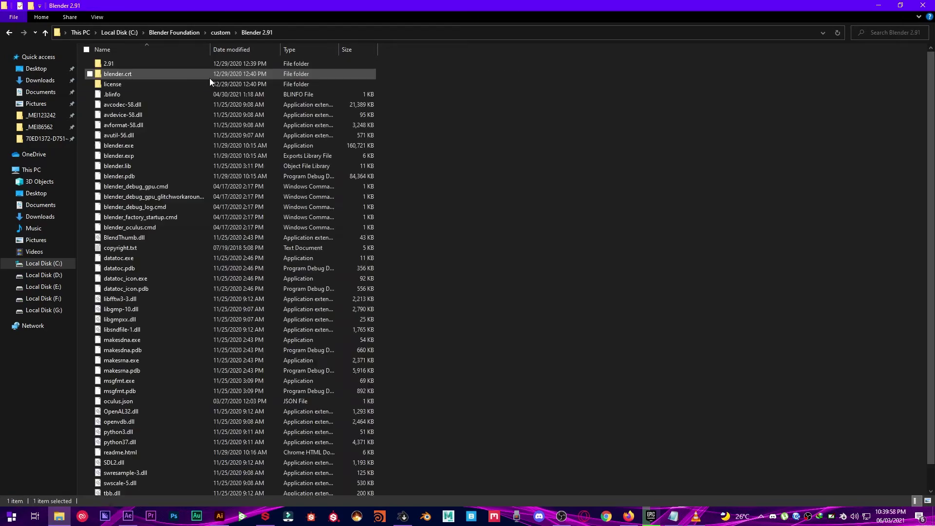
{"action": "key", "text": "Down"}
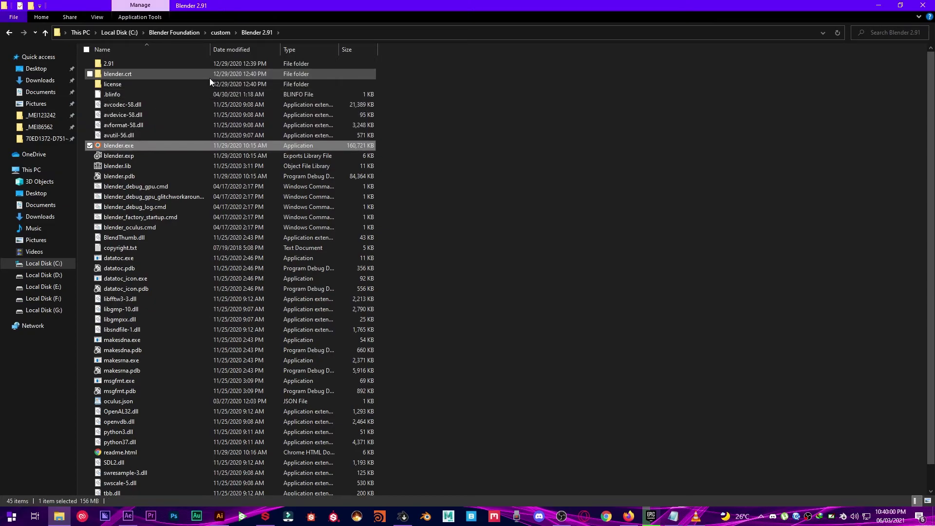
{"action": "key", "text": "alt+Up"}
{"action": "key", "text": "alt+Up"}
- Browse the daily and experimental build folders, selecting their build subfolders
{"action": "key", "text": "Down"}
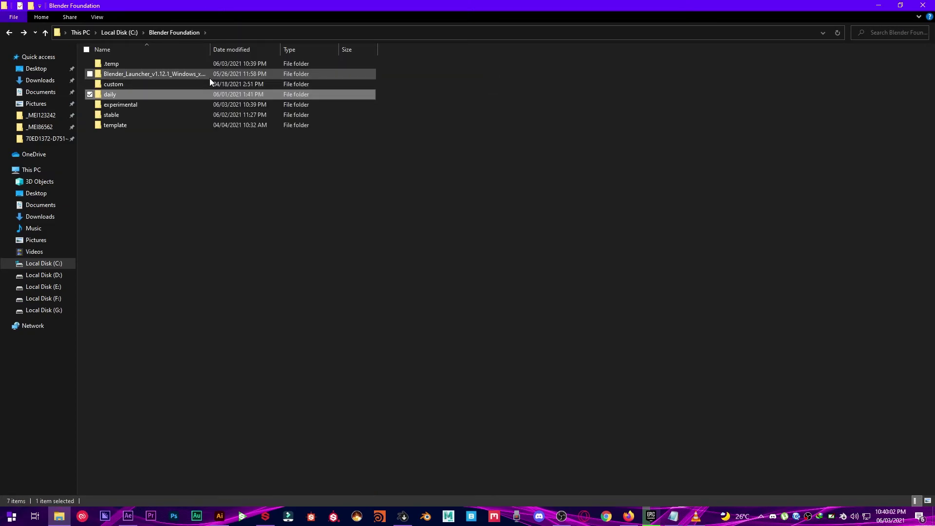
{"action": "key", "text": "Return"}
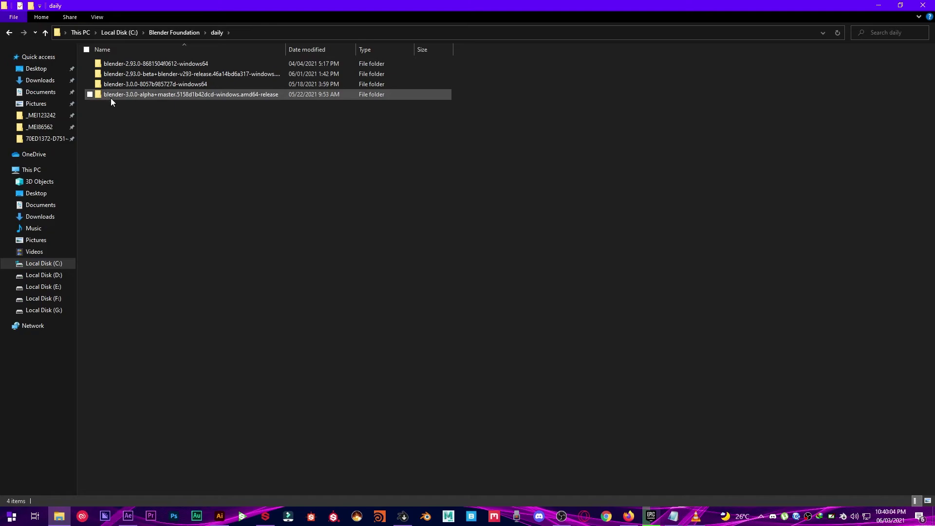
{"action": "left_click_drag", "start_coordinate": [117, 109], "coordinate": [201, 145]}
{"action": "key", "text": "alt+Up"}
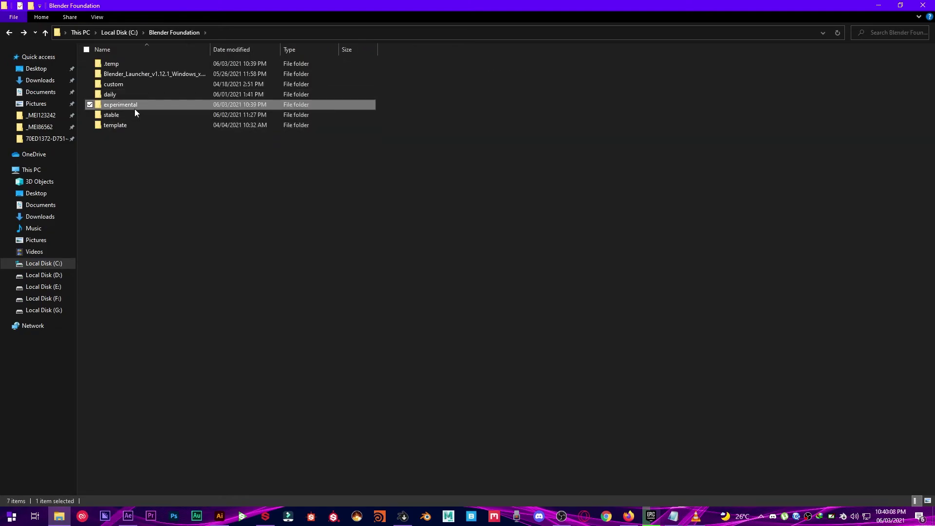
{"action": "double_click", "coordinate": [134, 107]}
{"action": "left_click_drag", "start_coordinate": [141, 96], "coordinate": [190, 98]}
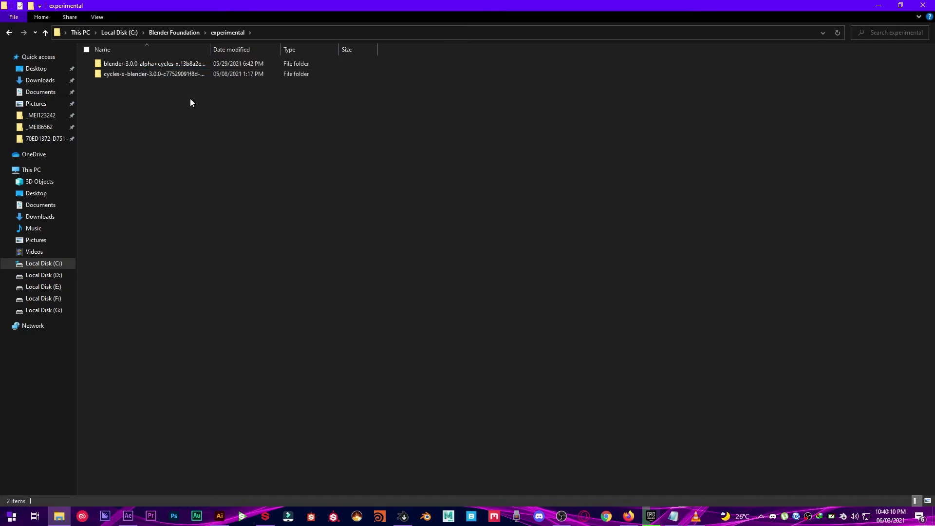
{"action": "key", "text": "alt+Up"}
- Open the stable folder holding blender.exe and the Blender 2.92 and 2.93 folders
{"action": "left_click", "coordinate": [148, 110]}
{"action": "double_click", "coordinate": [149, 112]}
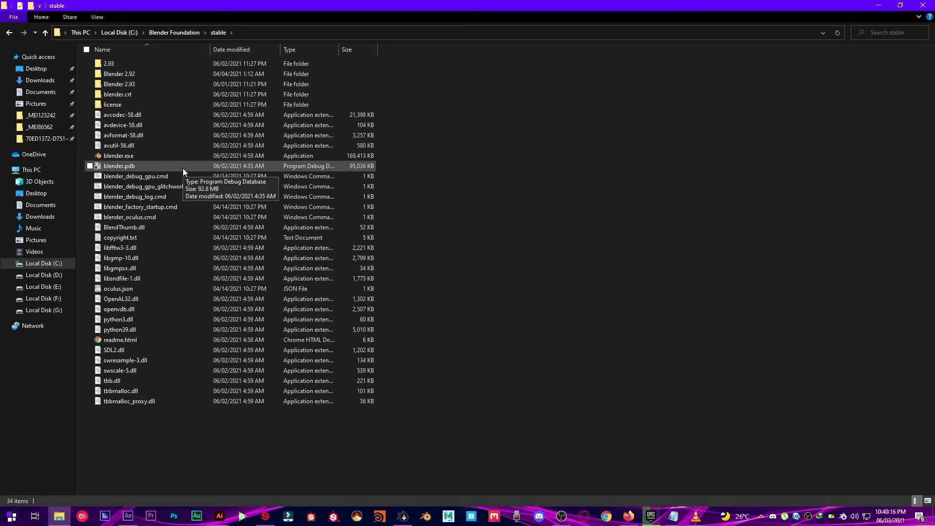
{"action": "left_click_drag", "start_coordinate": [143, 437], "coordinate": [313, 203]}
{"action": "left_click", "coordinate": [592, 232]}
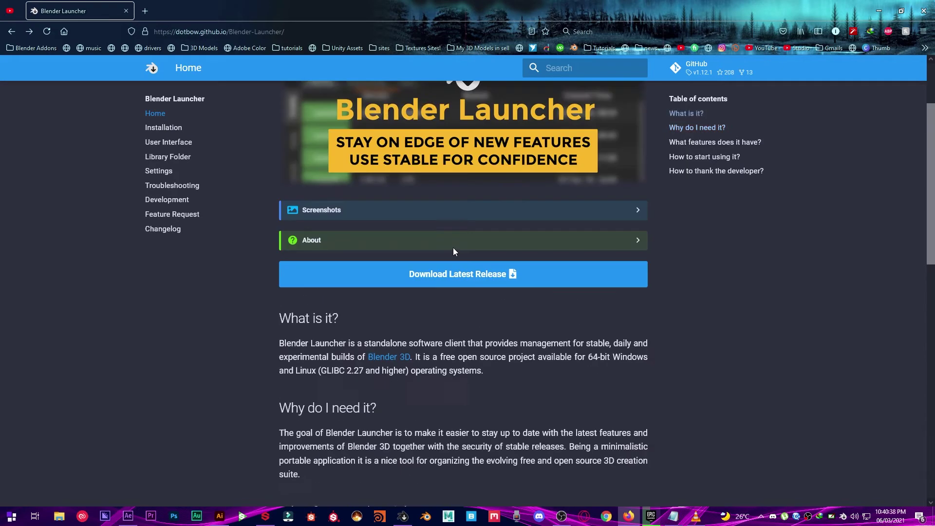
{"action": "scroll", "coordinate": [453, 247], "scroll_direction": "up", "scroll_amount": 2}
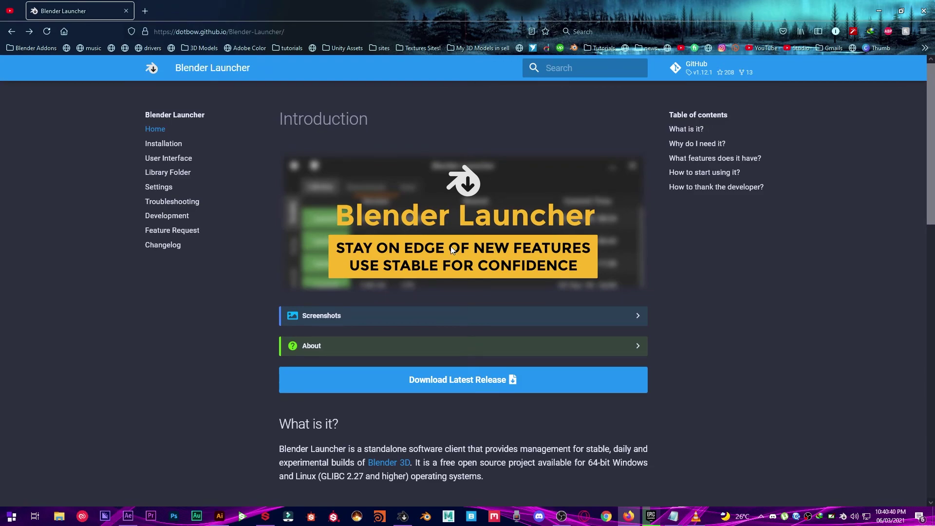
{"action": "scroll", "coordinate": [452, 248], "scroll_direction": "down", "scroll_amount": 15}
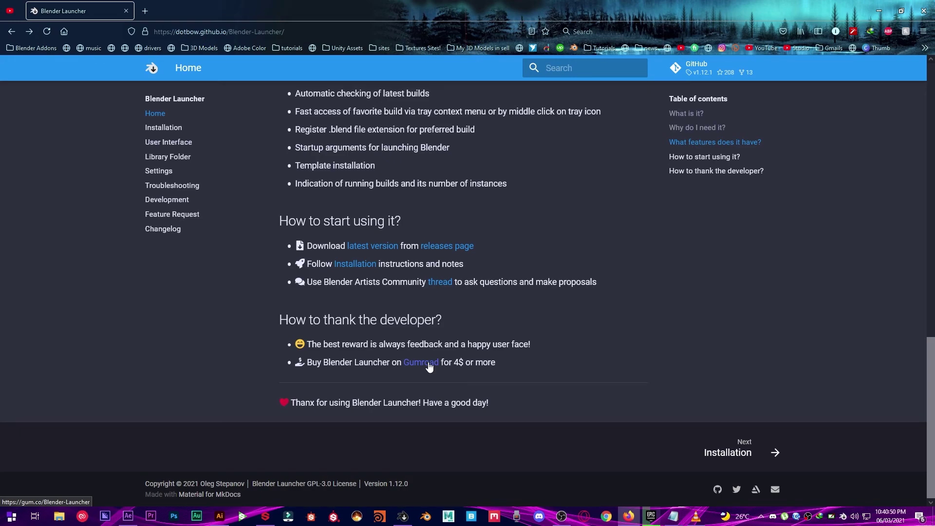
{"action": "scroll", "coordinate": [419, 356], "scroll_direction": "up", "scroll_amount": 15}
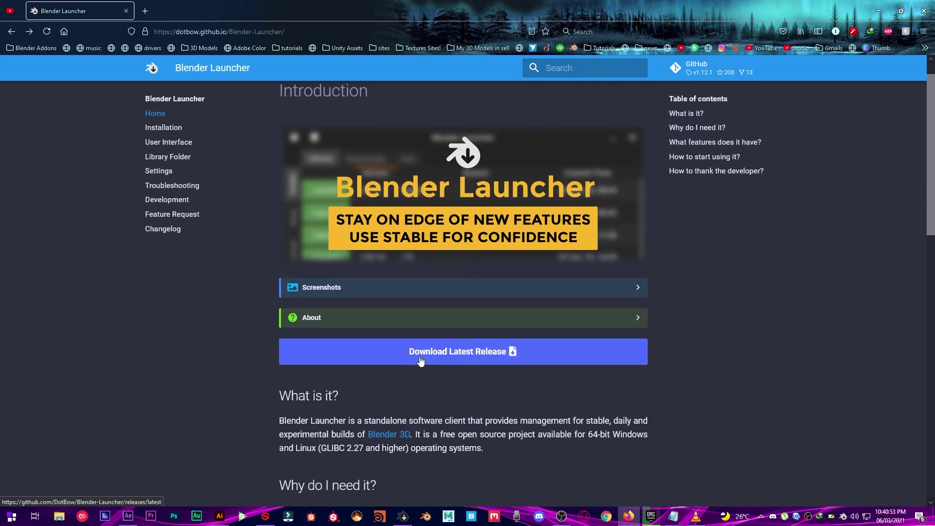
- Expand the About section on the documentation home page and open the Screenshots section
{"action": "left_click", "coordinate": [558, 316]}
{"action": "left_click", "coordinate": [551, 297]}
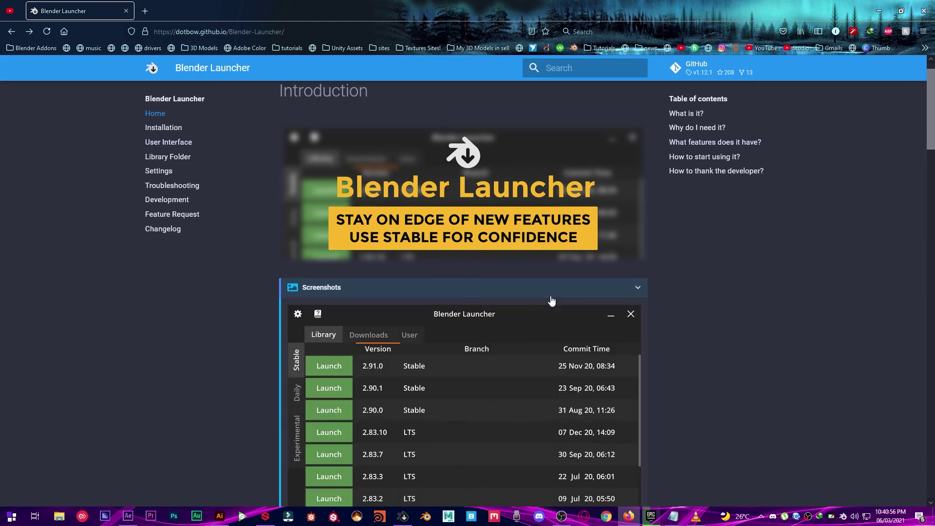
{"action": "left_click", "coordinate": [551, 296]}
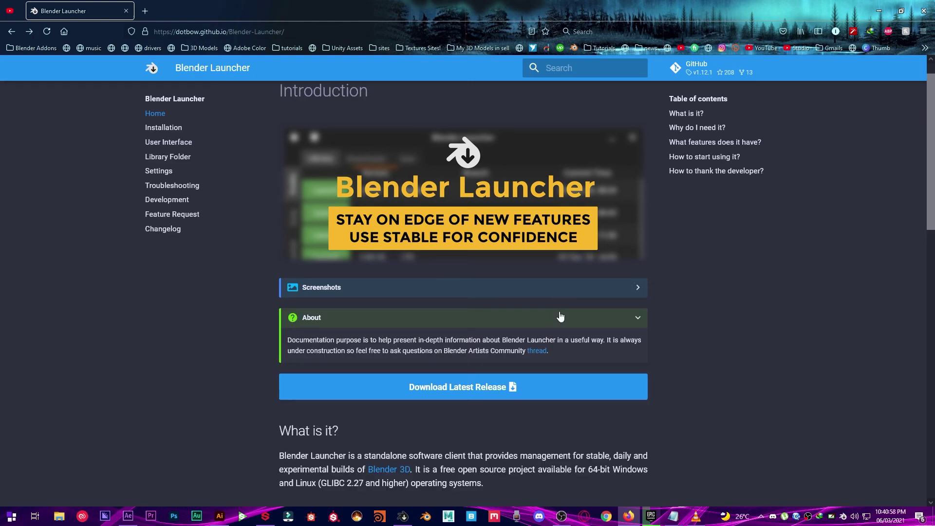
{"action": "left_click", "coordinate": [552, 296]}
- Preview the launcher screenshots, then collapse Screenshots, leaving About expanded
{"action": "scroll", "coordinate": [550, 295], "scroll_direction": "down", "scroll_amount": 6}
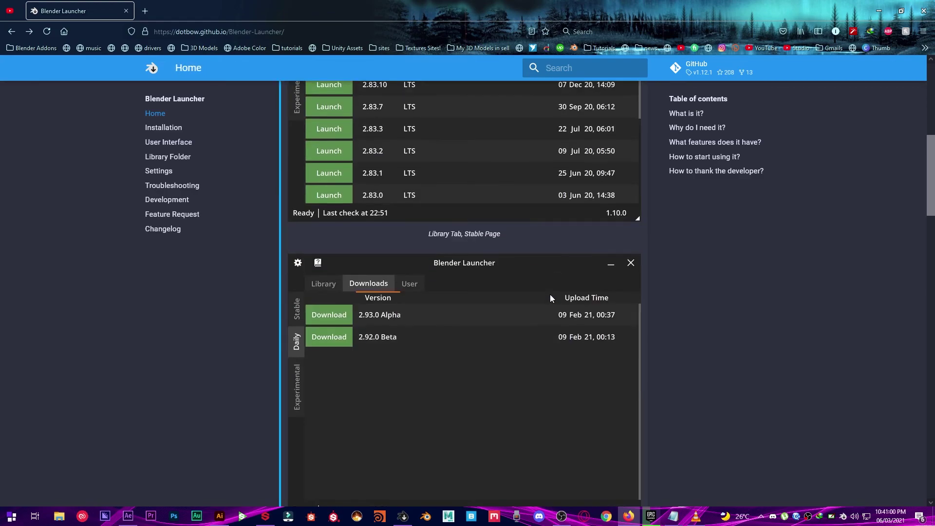
{"action": "scroll", "coordinate": [551, 294], "scroll_direction": "up", "scroll_amount": 6}
{"action": "scroll", "coordinate": [542, 302], "scroll_direction": "down", "scroll_amount": 4}
{"action": "scroll", "coordinate": [531, 314], "scroll_direction": "up", "scroll_amount": 5}
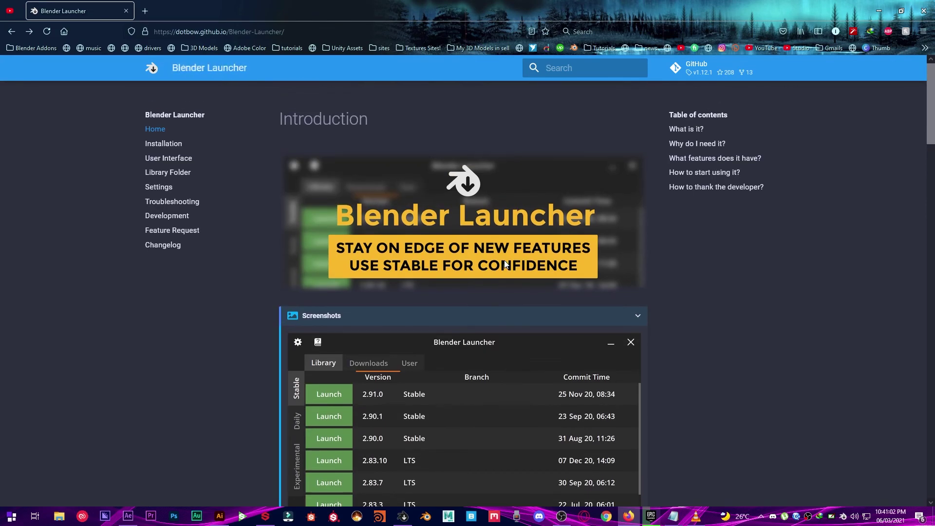
{"action": "left_click", "coordinate": [522, 315]}
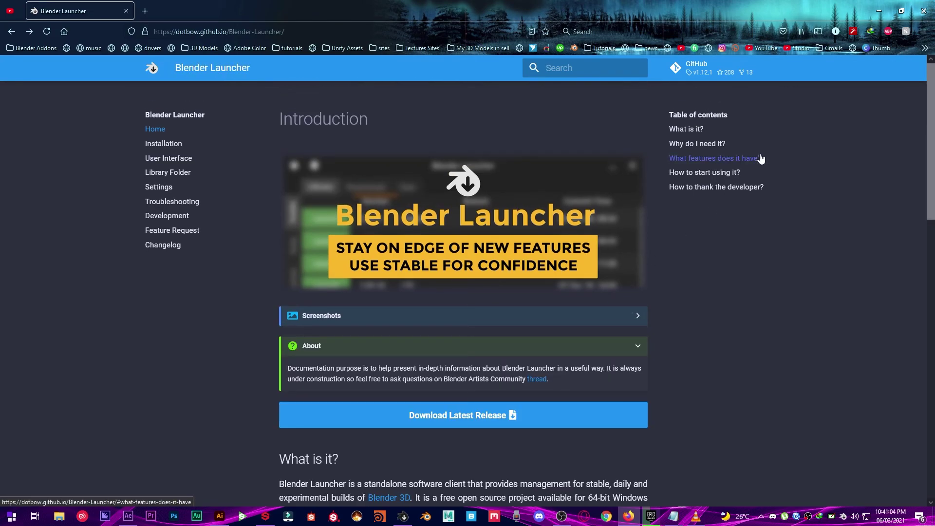